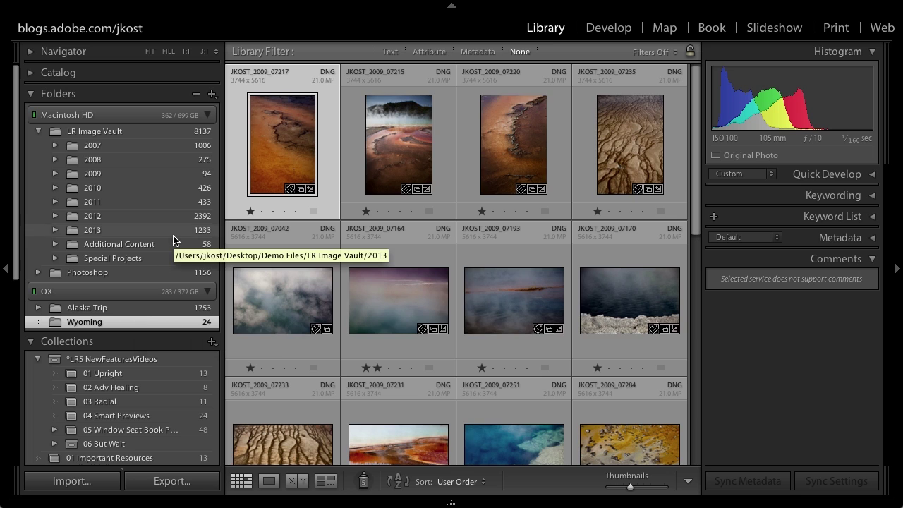
# Step: Rate the first Wyoming photo two stars and raise its Clarity to +36 in Develop
pyautogui.click(263, 212)
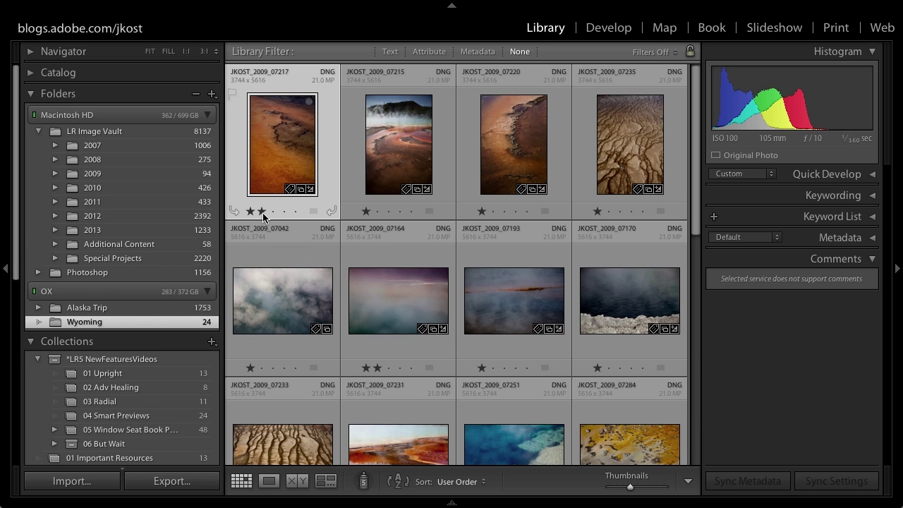
pyautogui.press('d')
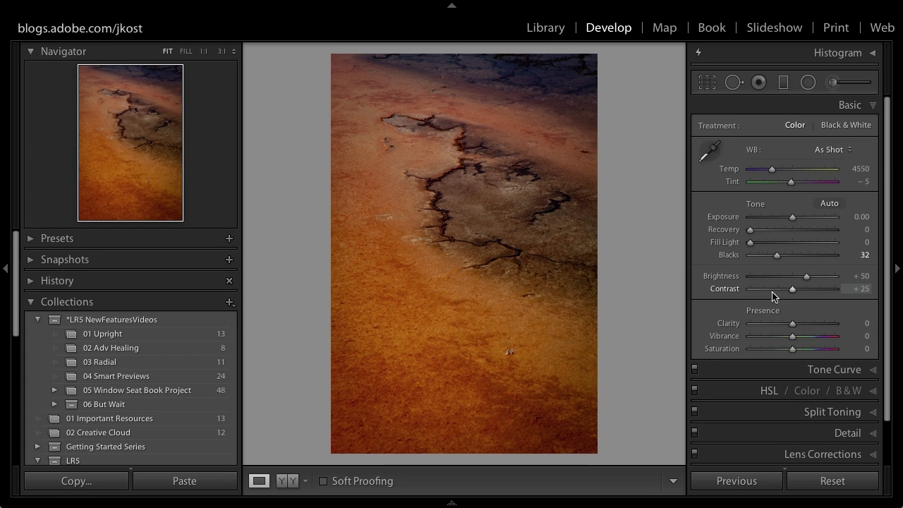
pyautogui.moveTo(792, 325); pyautogui.dragTo(807, 325)
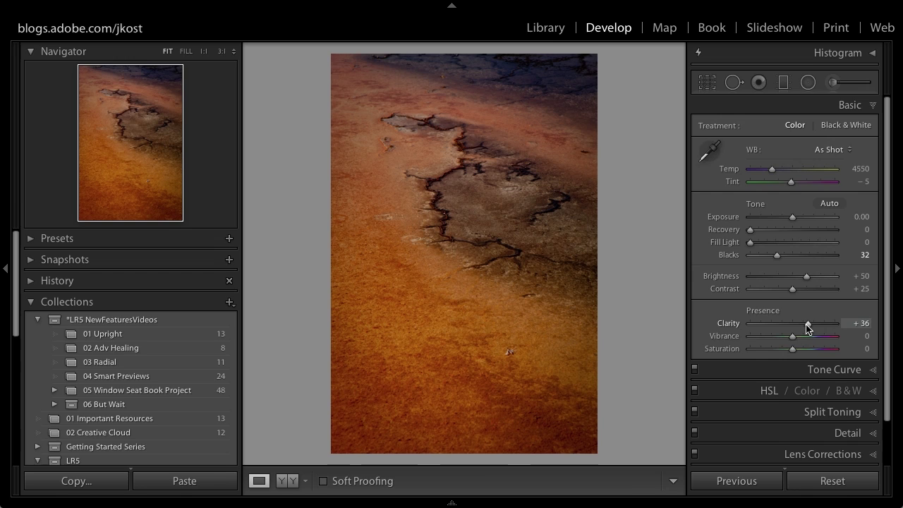
pyautogui.press('g')
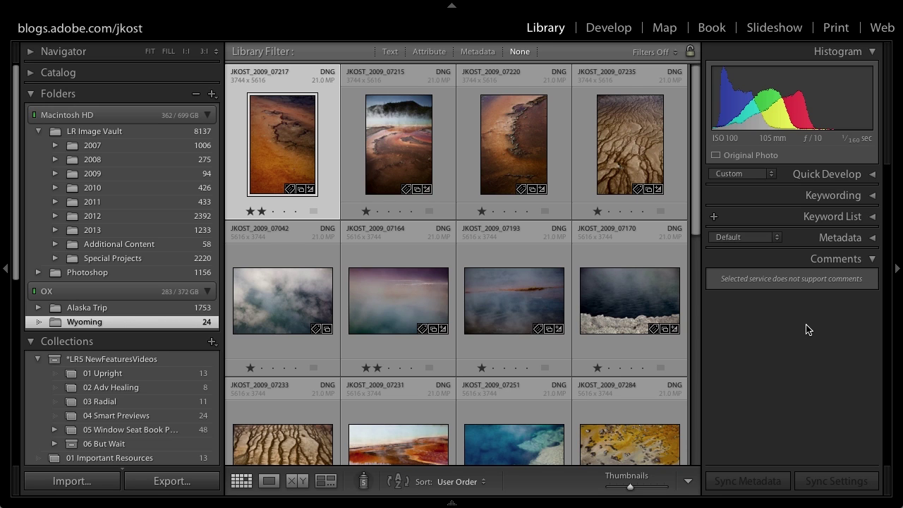
# Step: From a new Finder window, eject the OX drive and its other partition with Eject All
pyautogui.press('super+Tab')
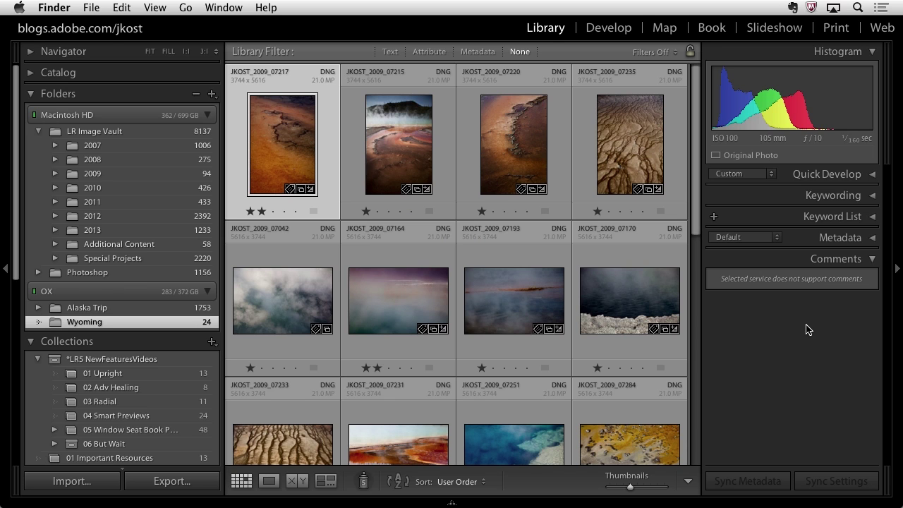
pyautogui.press('super+n')
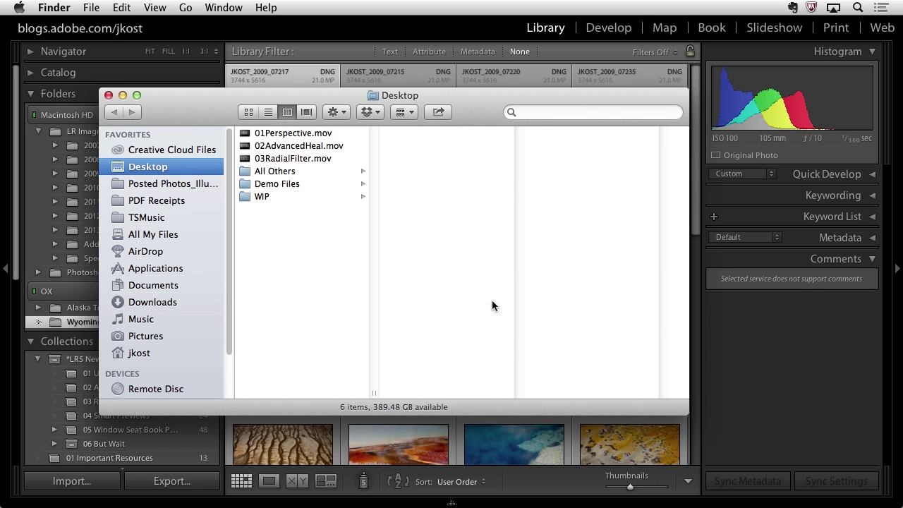
pyautogui.scroll(-3, 183, 273)
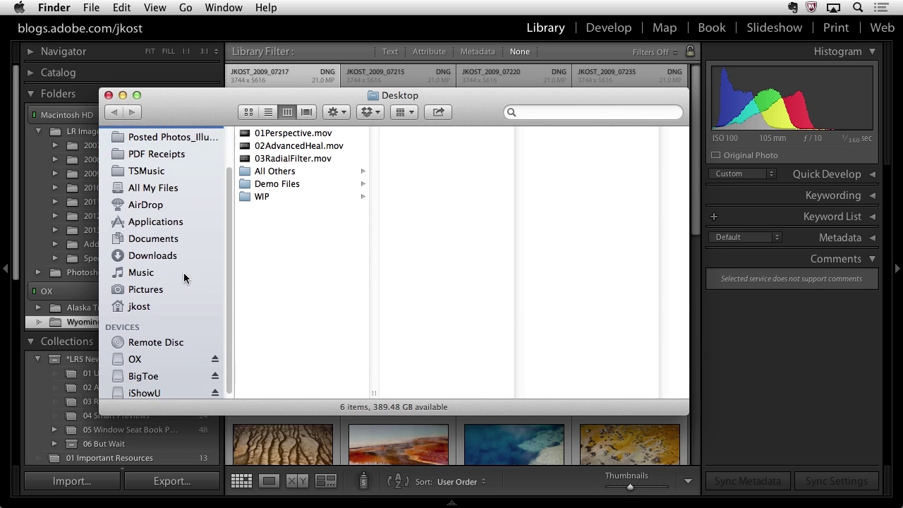
pyautogui.click(216, 356)
pyautogui.click(493, 230)
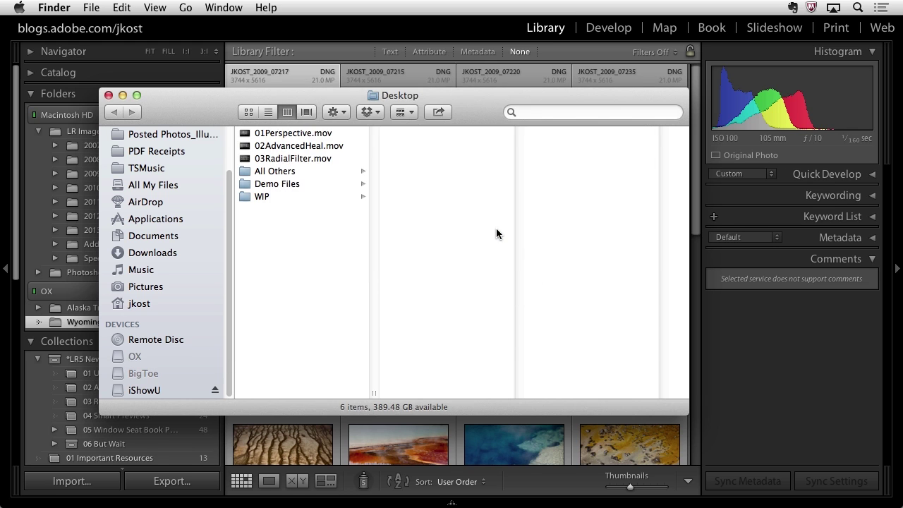
pyautogui.press('super+Tab')
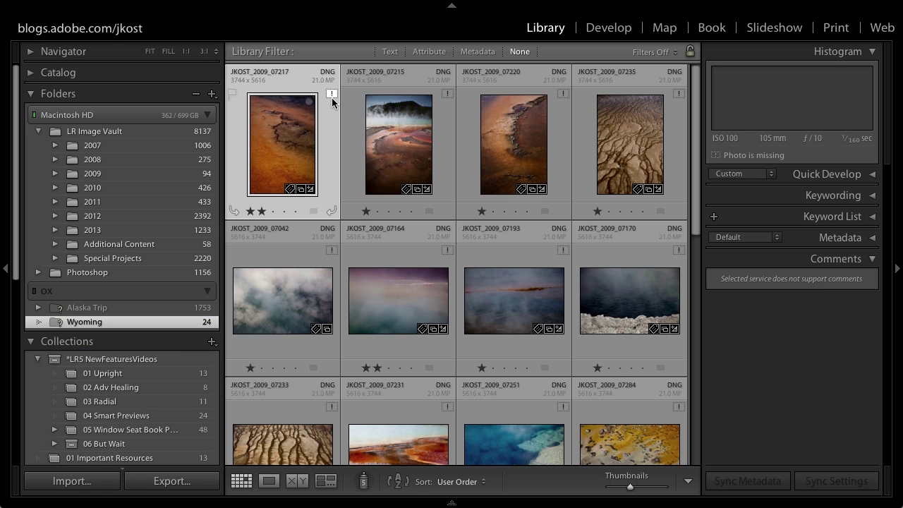
# Step: Drop the missing first photo to one star and test whether Develop can edit it
pyautogui.moveTo(332, 102)
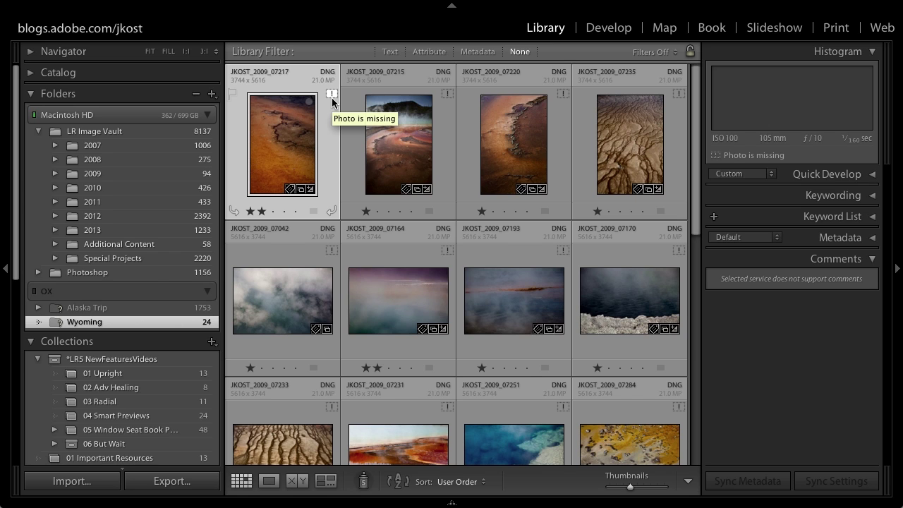
pyautogui.click(251, 212)
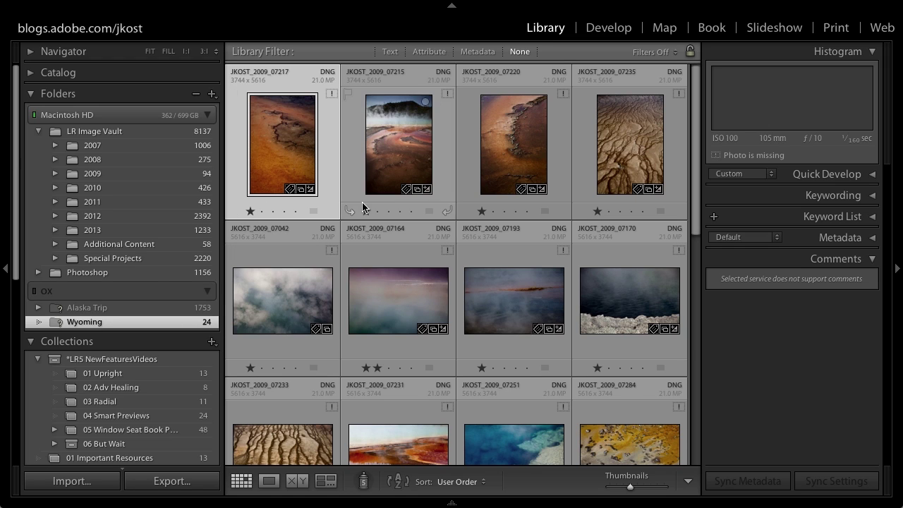
pyautogui.click(622, 32)
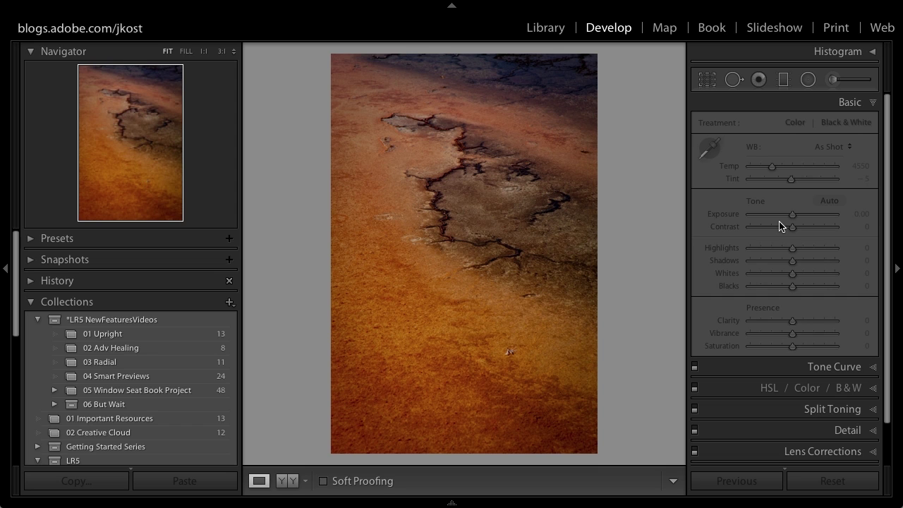
pyautogui.click(554, 30)
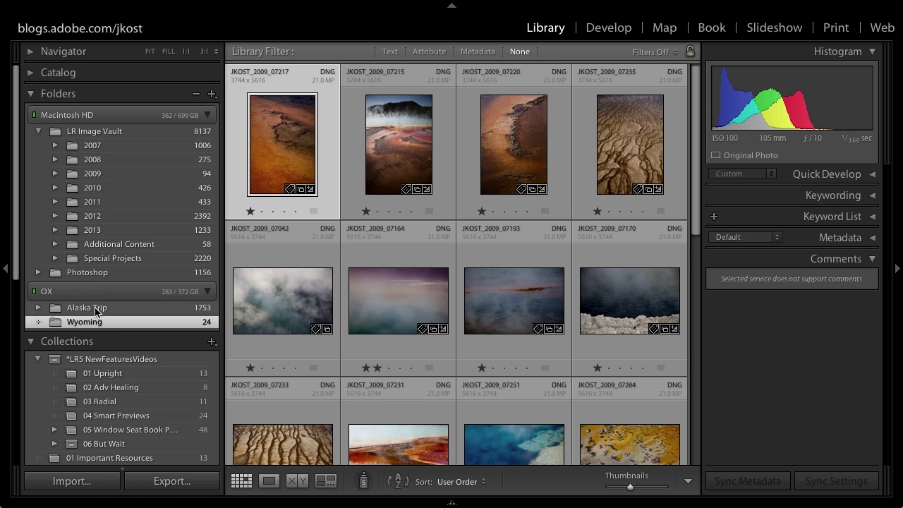
# Step: Select the twelve photos through JKOST_2009_07284 and check the Library Previews commands
pyautogui.moveTo(317, 121)
pyautogui.keyDown('shift'); pyautogui.click(616, 455); pyautogui.keyUp('shift')
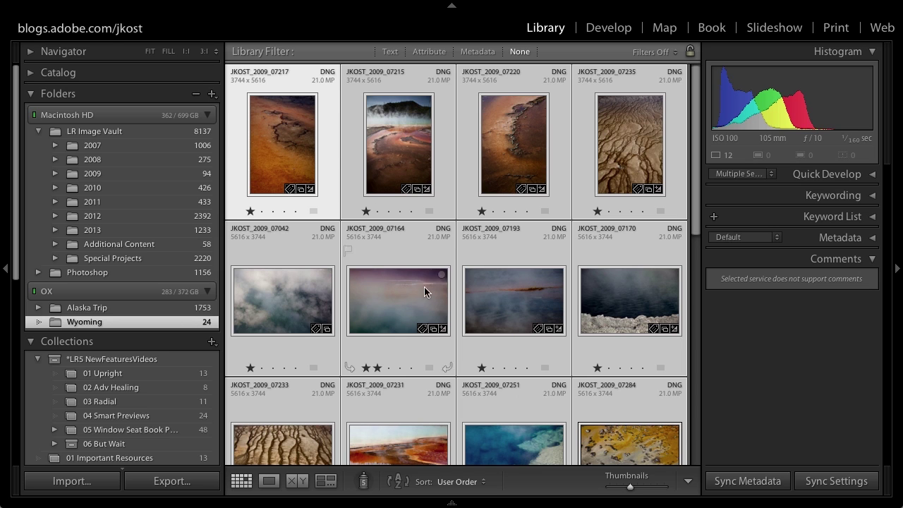
pyautogui.moveTo(247, 6)
pyautogui.click(182, 7)
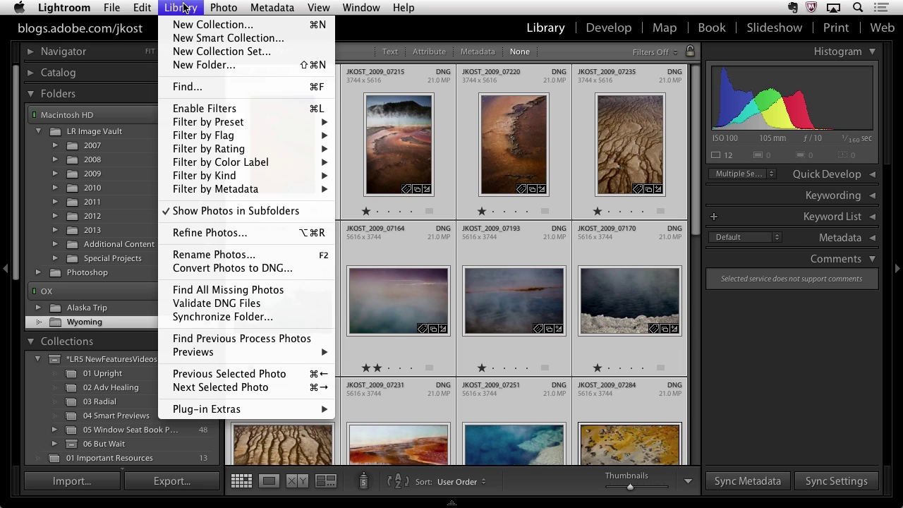
pyautogui.moveTo(221, 355)
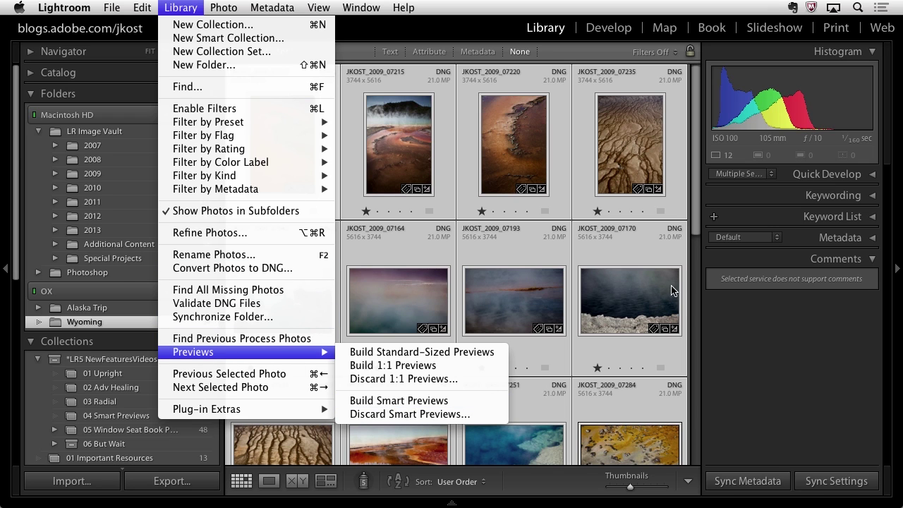
pyautogui.click(700, 183)
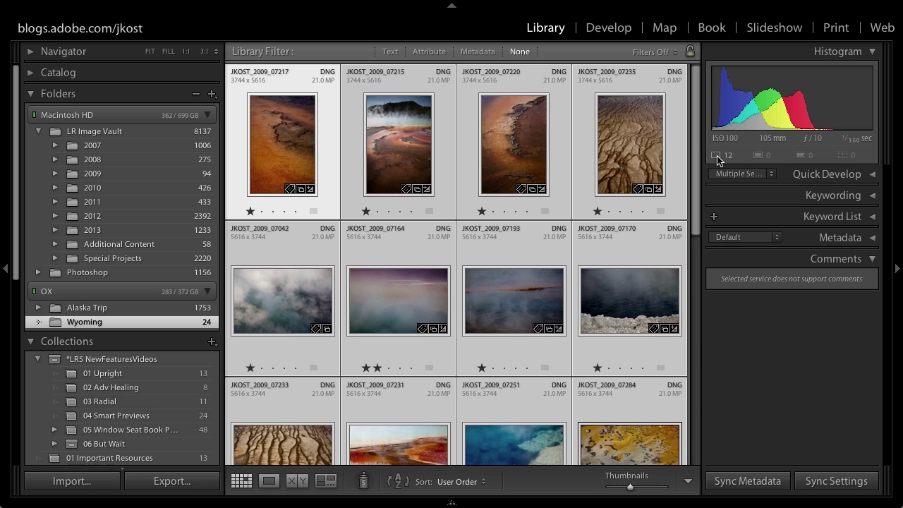
# Step: Build Smart Previews for all 12 selected originals from the Histogram's originals count
pyautogui.moveTo(720, 161)
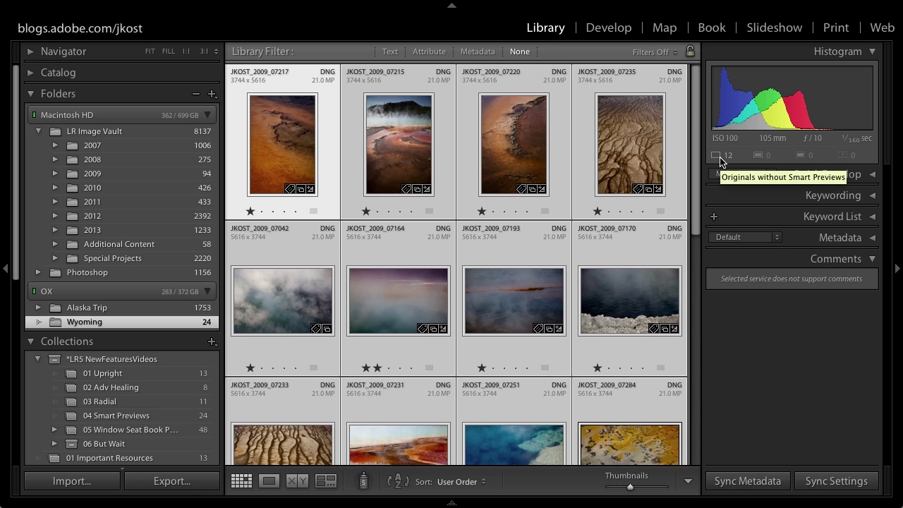
pyautogui.click(720, 161)
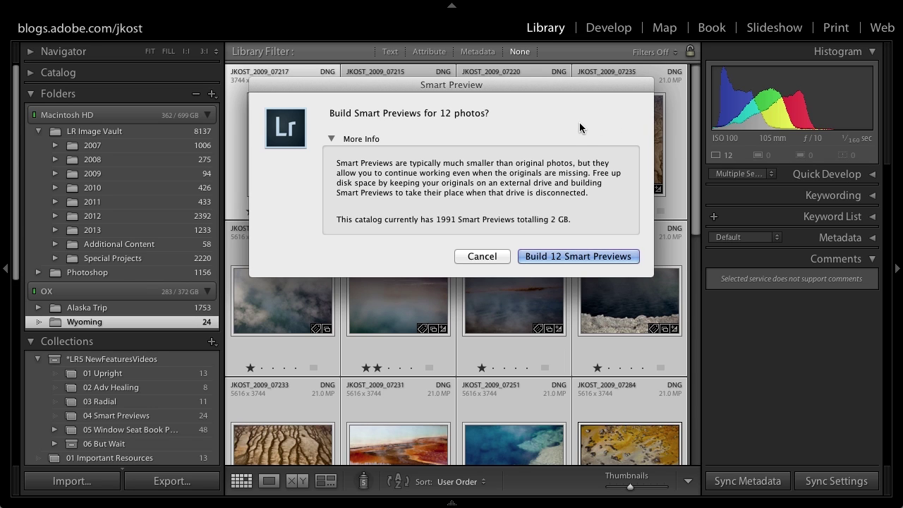
pyautogui.click(555, 259)
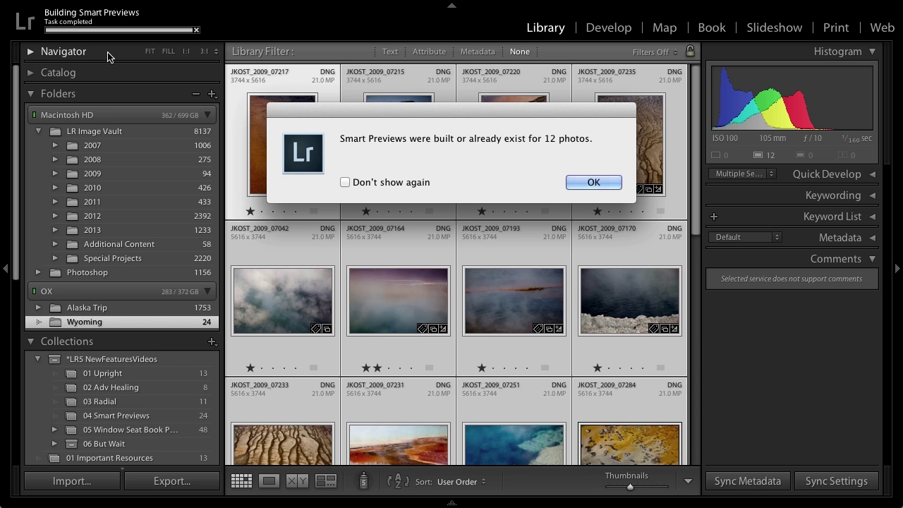
pyautogui.click(592, 182)
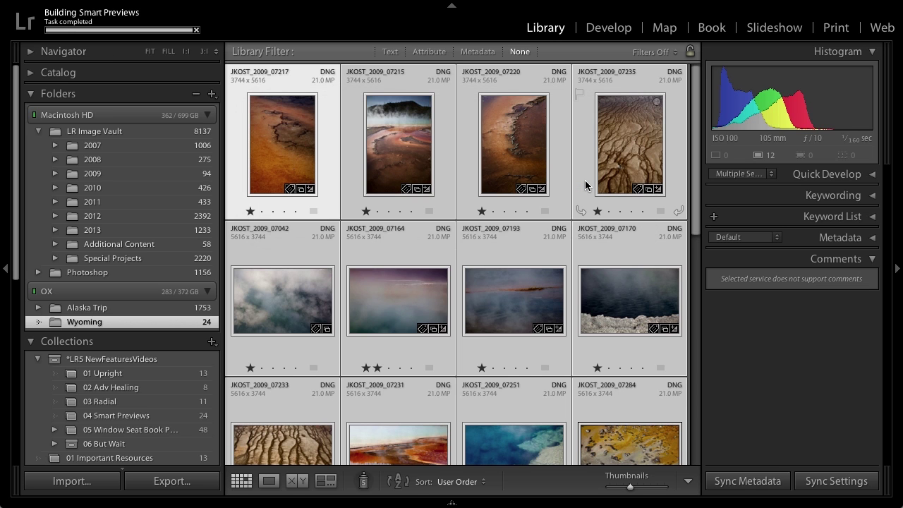
pyautogui.press('super+Tab')
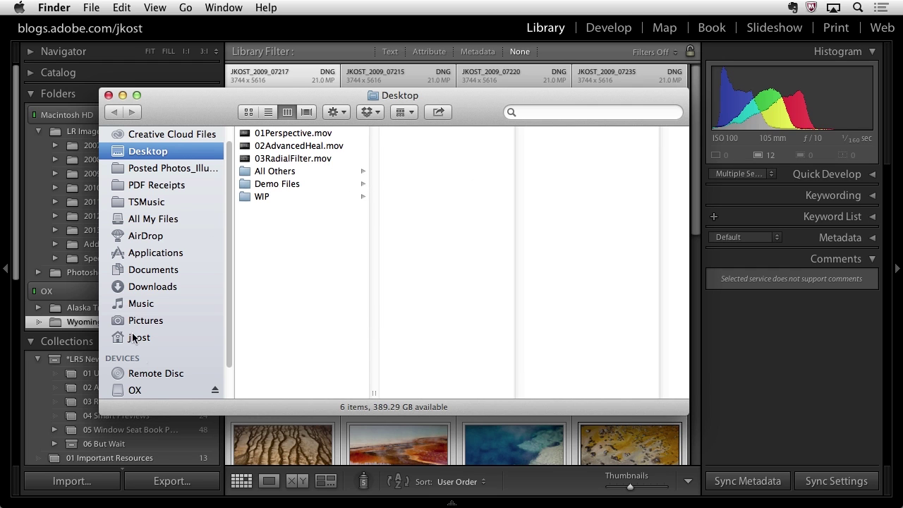
# Step: Eject the OX drive and its second partition again with Eject All, then return to Lightroom
pyautogui.click(215, 390)
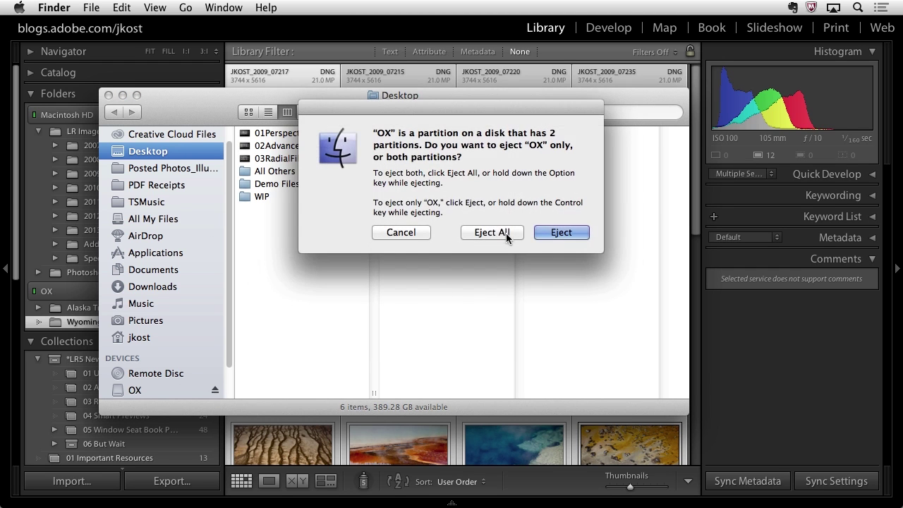
pyautogui.click(506, 234)
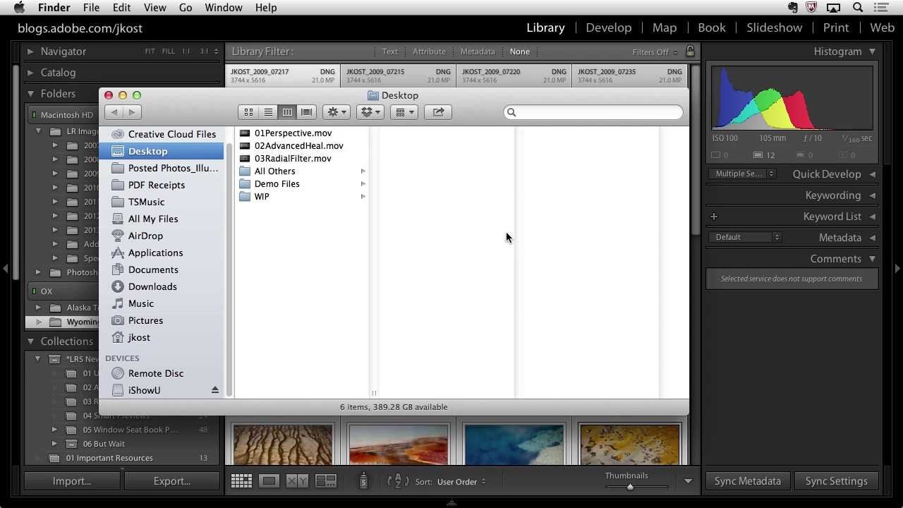
pyautogui.press('super+Tab')
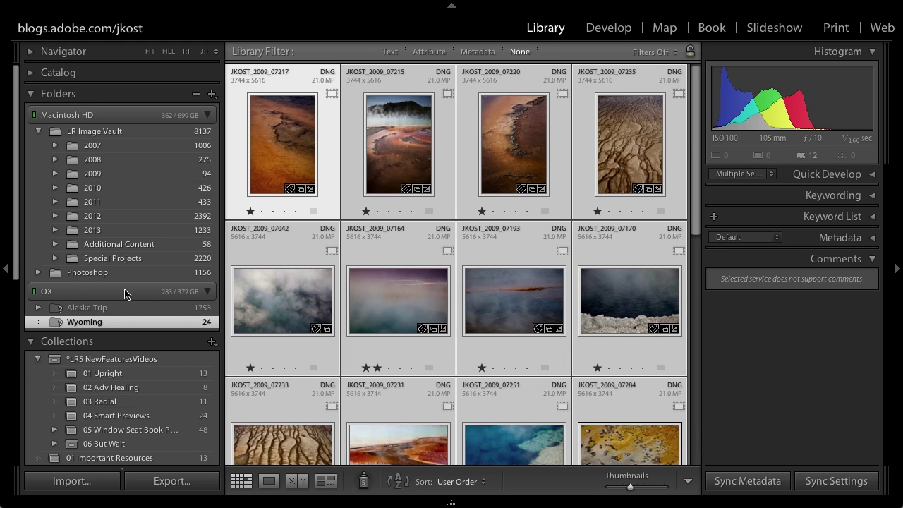
# Step: Refresh the OX folder list and open the first photo in Develop from its Smart Preview
pyautogui.click(124, 293)
pyautogui.click(123, 293)
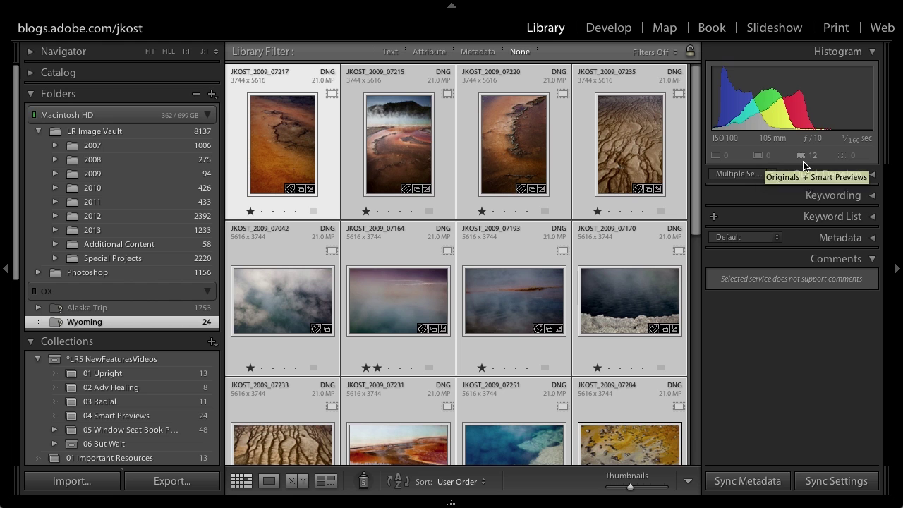
pyautogui.click(620, 32)
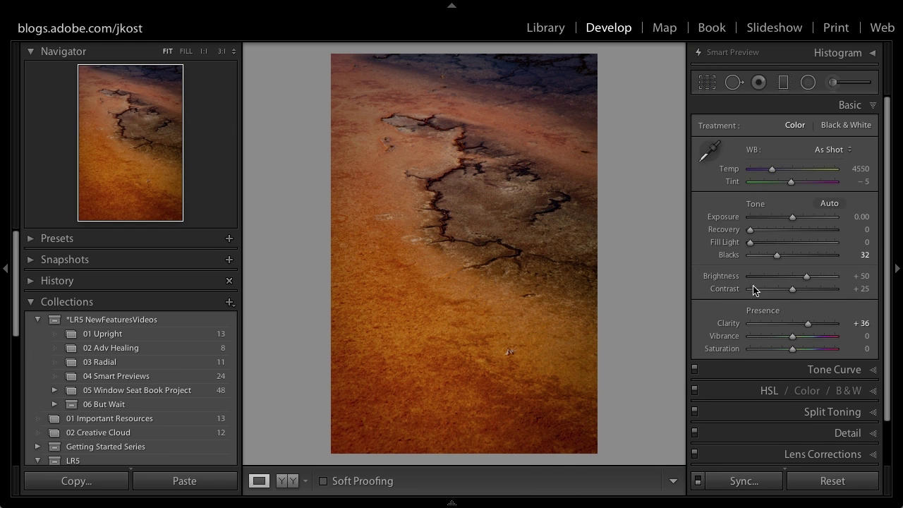
# Step: Drag Clarity from +36 down to +24 on the Smart Preview, then go back to Grid
pyautogui.moveTo(807, 325); pyautogui.dragTo(802, 326)
pyautogui.press('g')
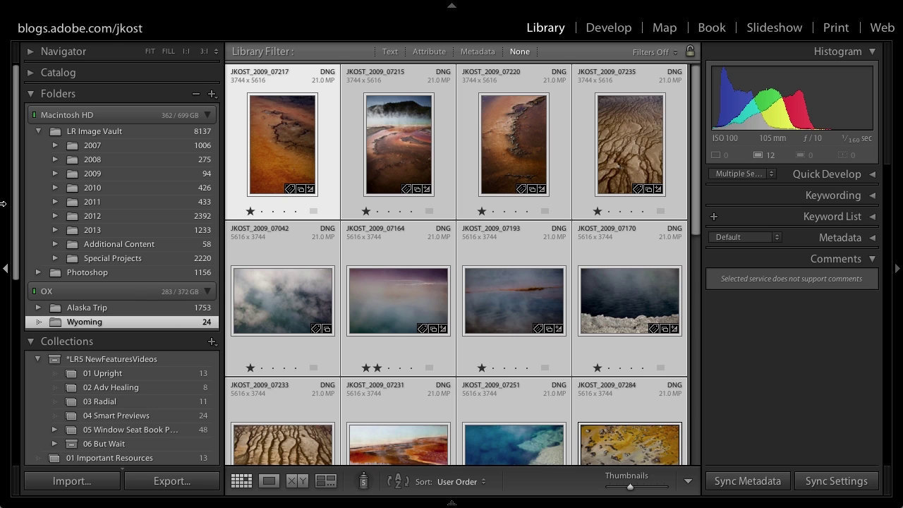
# Step: Open the Lightroom menu from the Library grid
pyautogui.click(82, 9)
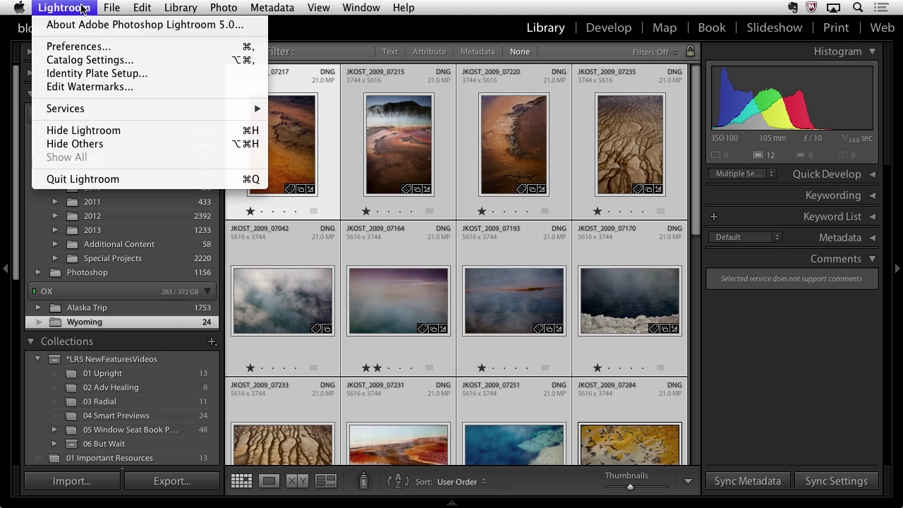
# Step: Show the LR5BetaDemo catalog folder in Finder via Catalog Settings, widening the window
pyautogui.click(141, 59)
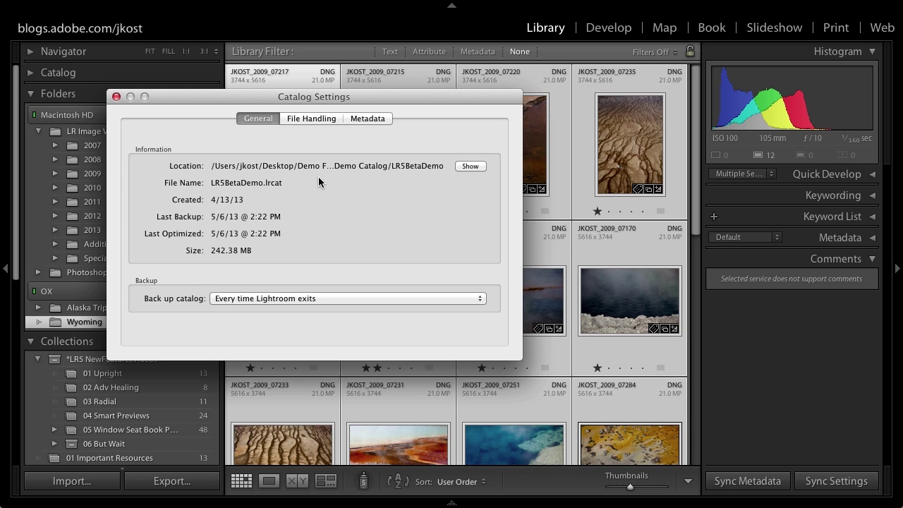
pyautogui.click(470, 167)
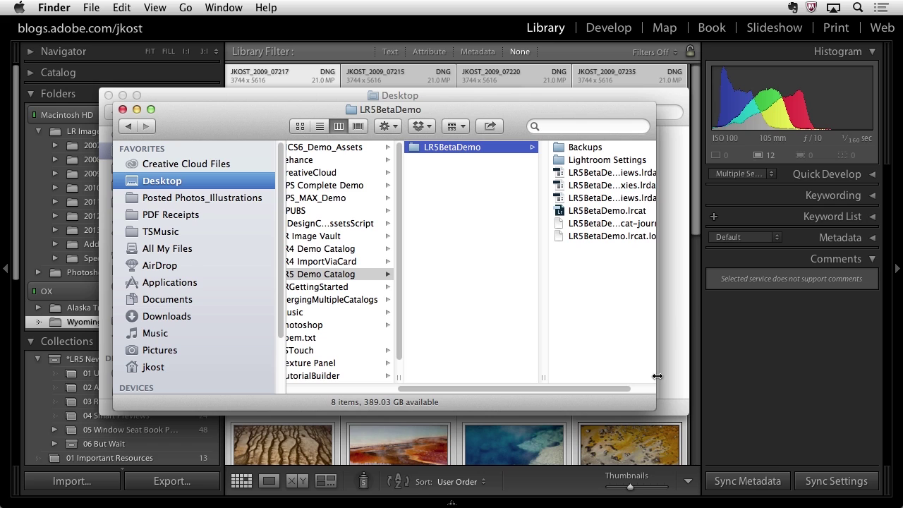
pyautogui.moveTo(657, 377); pyautogui.dragTo(839, 374)
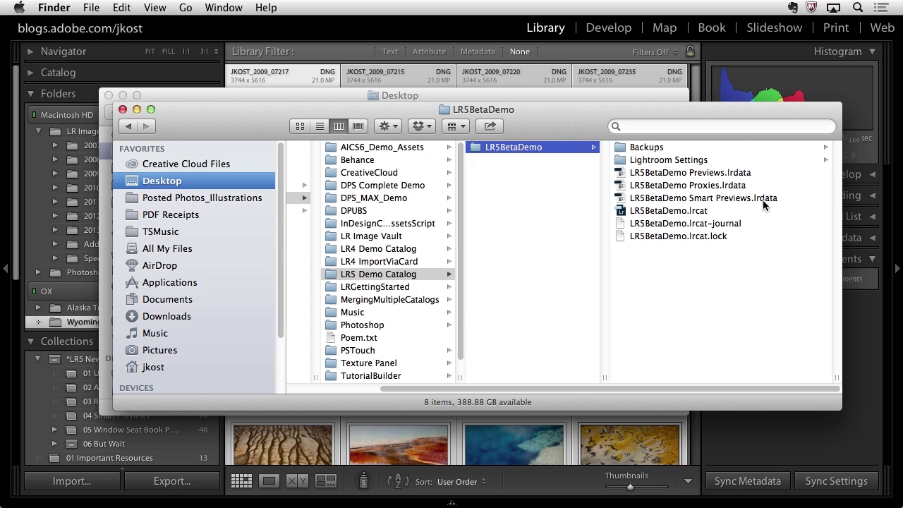
# Step: Return to Lightroom's Catalog Settings showing LR5BetaDemo.lrcat at 242.38 MB
pyautogui.press('super+Tab')
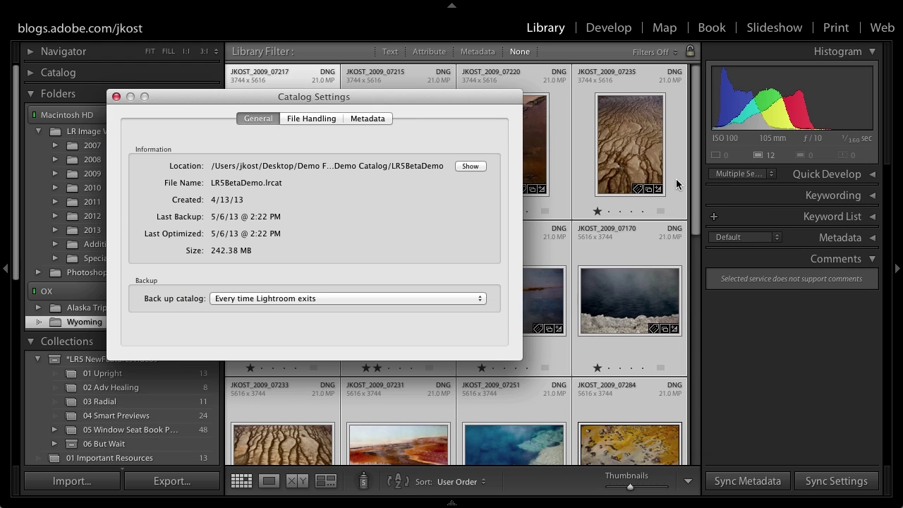
# Step: Close Catalog Settings, review the Import dialog's Build Smart Previews option, then cancel back to the grid
pyautogui.click(116, 97)
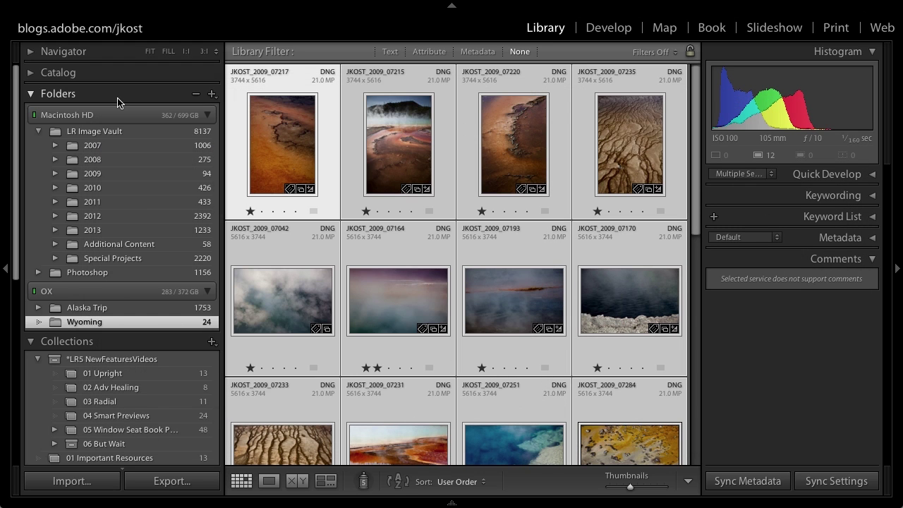
pyautogui.click(86, 481)
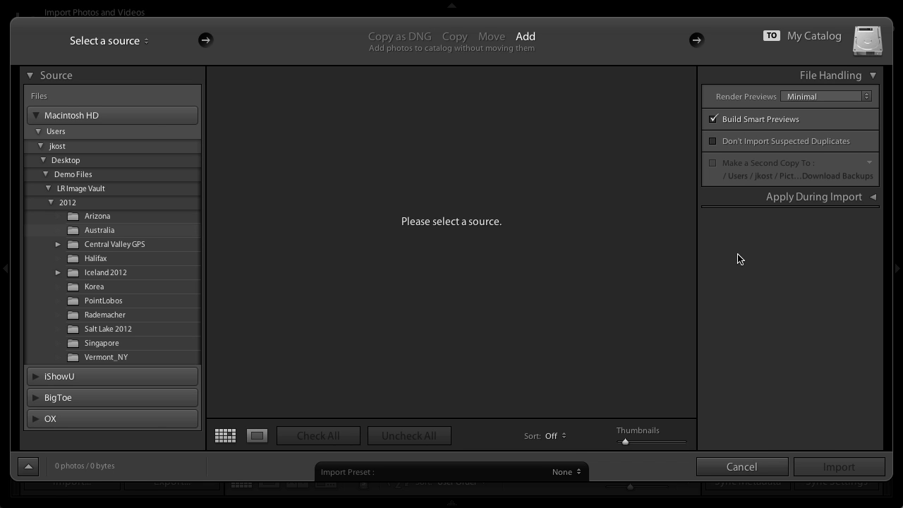
pyautogui.click(718, 468)
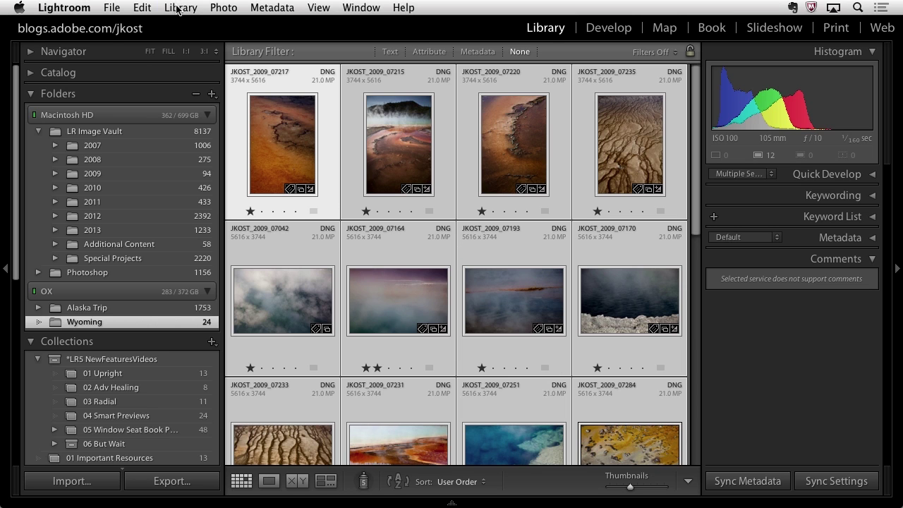
# Step: Build Smart Previews for the Wyoming photos from Library > Previews > Build Smart Previews
pyautogui.click(181, 7)
pyautogui.moveTo(183, 353)
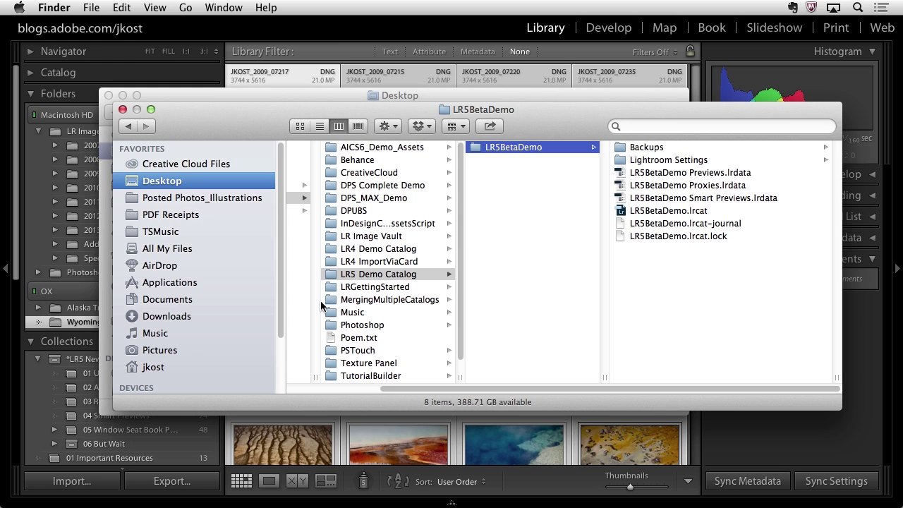
pyautogui.scroll(-5, 249, 278)
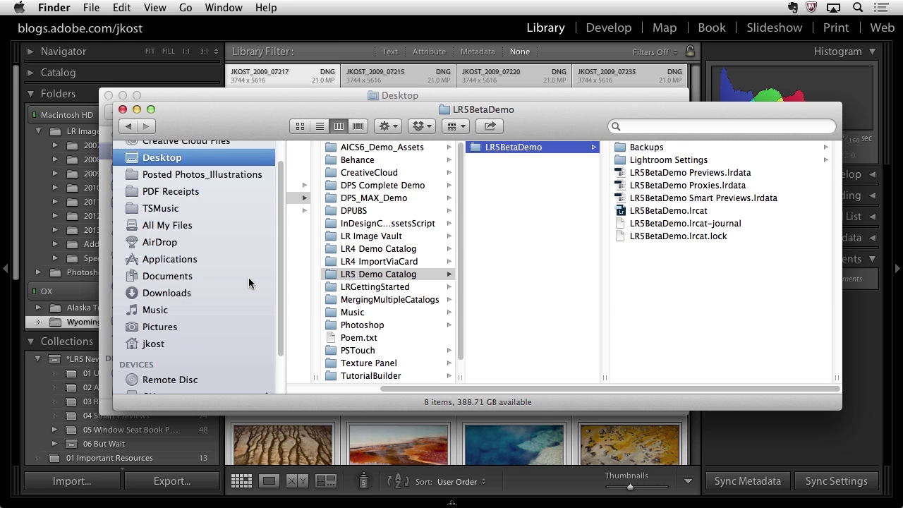
# Step: Eject the OX drive with Eject All, then start exporting the offline Wyoming photos
pyautogui.click(266, 352)
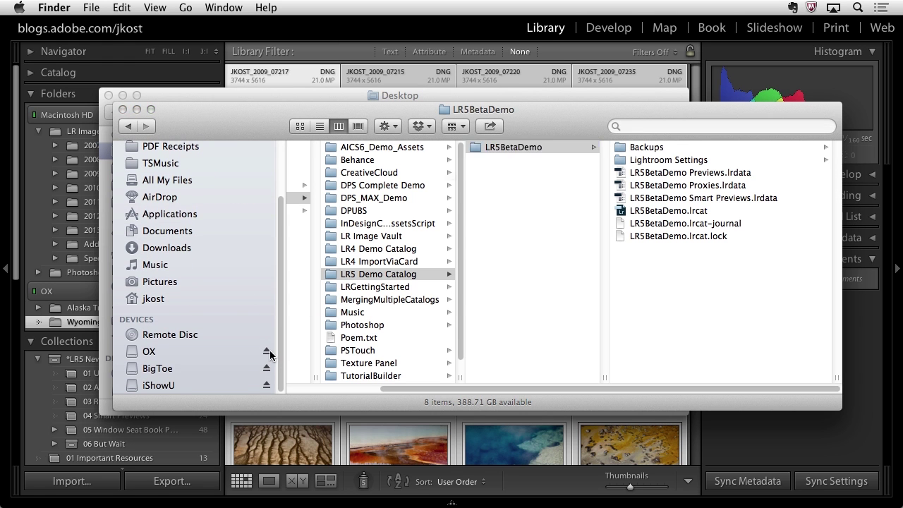
pyautogui.click(507, 235)
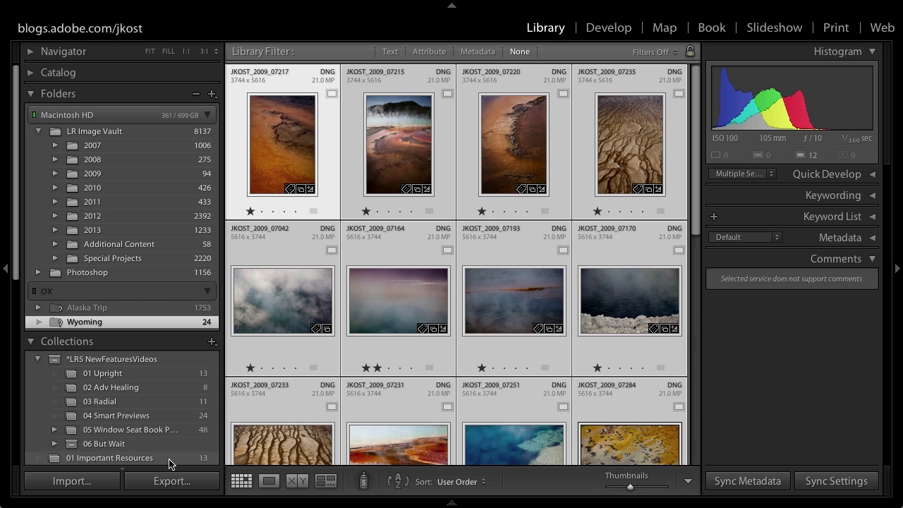
pyautogui.click(171, 481)
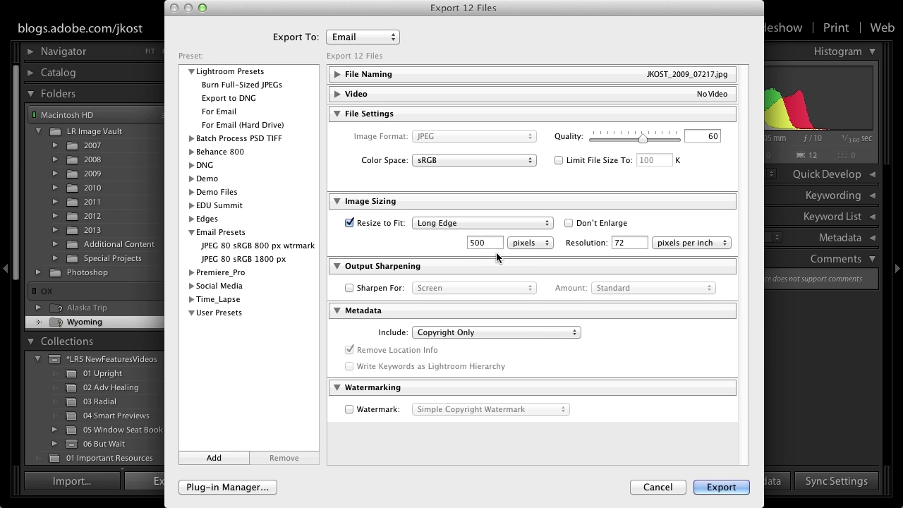
pyautogui.moveTo(498, 243); pyautogui.dragTo(452, 242)
pyautogui.write('2540')
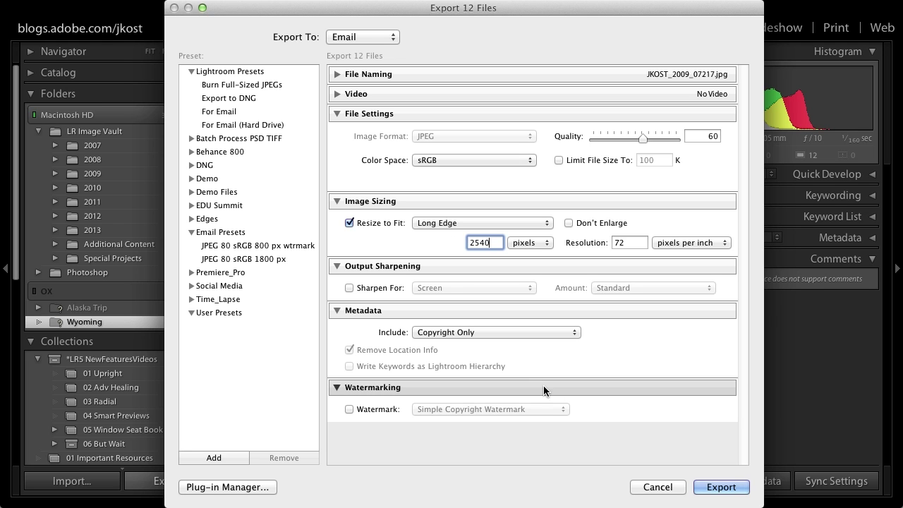
pyautogui.click(667, 490)
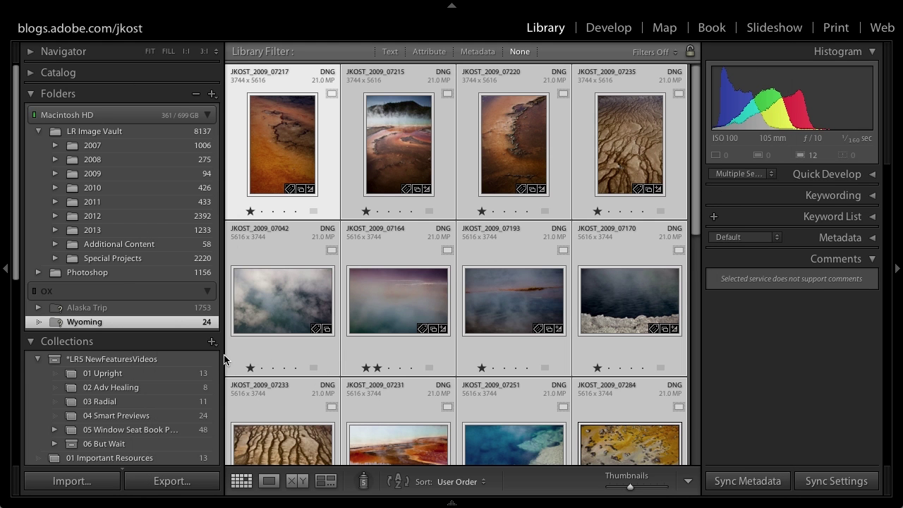
# Step: Expand Publish Services to reveal Hard Drive, Behance, Facebook and Flickr, then go to the File menu's email command
pyautogui.scroll(-3, 83, 346)
pyautogui.scroll(-5, 84, 346)
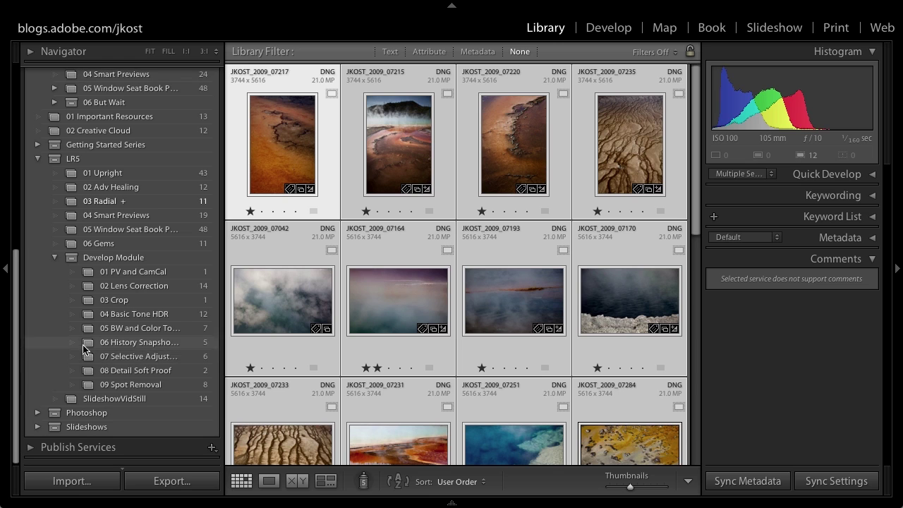
pyautogui.click(30, 449)
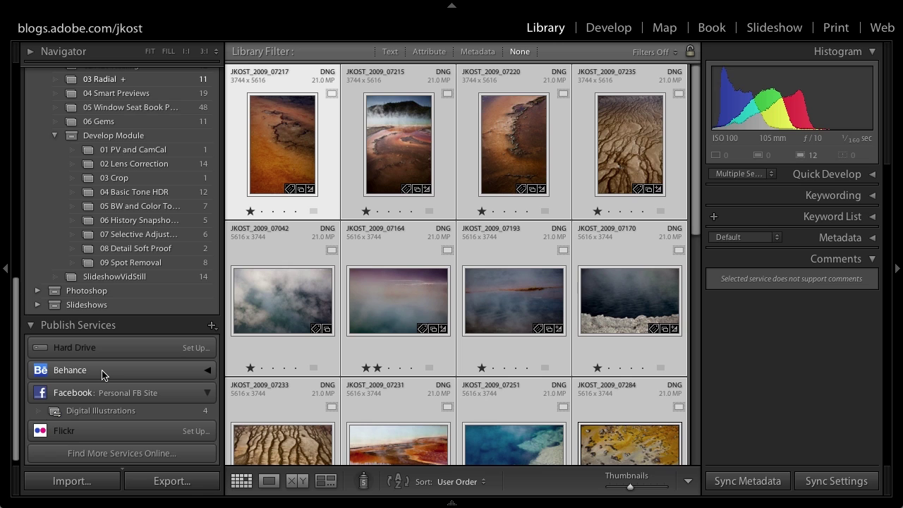
pyautogui.click(141, 8)
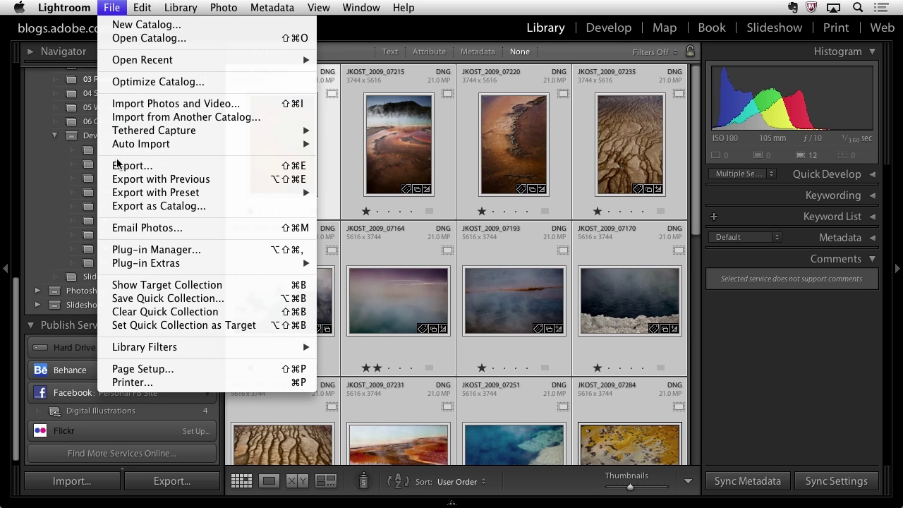
pyautogui.click(124, 228)
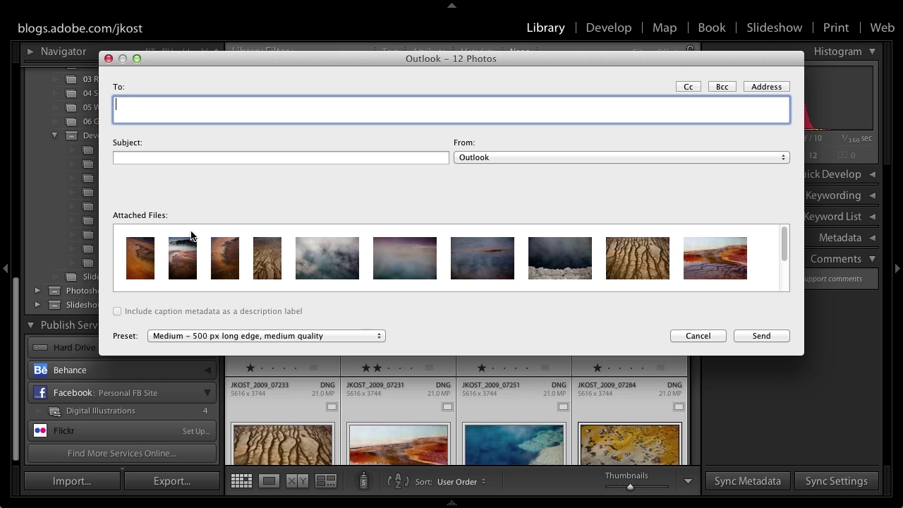
pyautogui.click(681, 337)
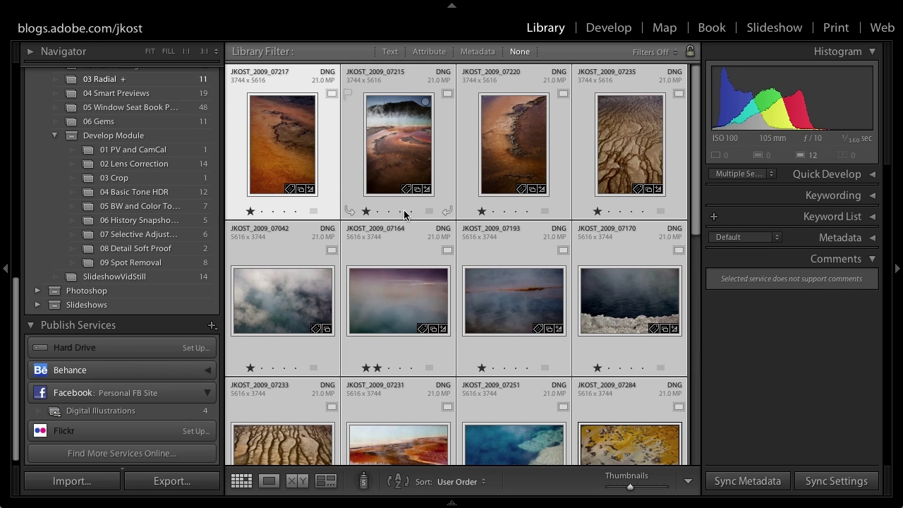
# Step: Open the cracked orange rock photo in Develop at 1:1 zoom with the Detail panel expanded
pyautogui.click(322, 158)
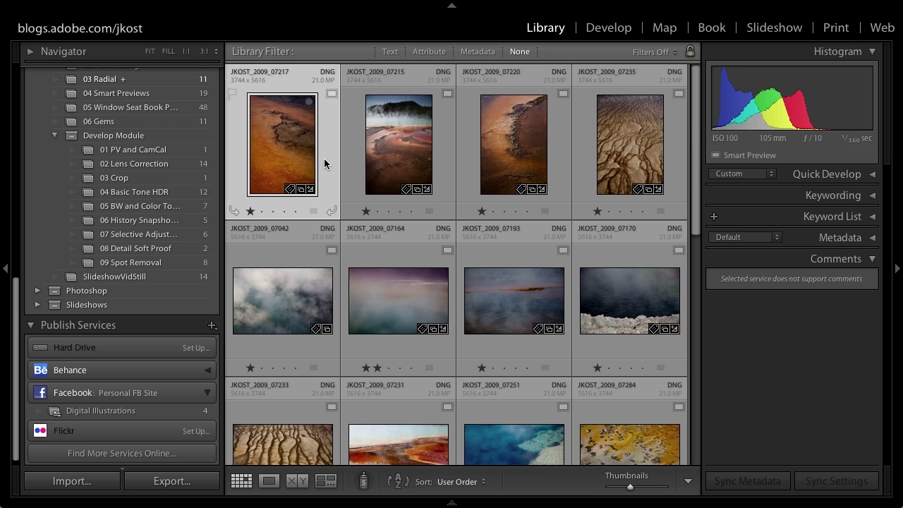
pyautogui.click(600, 33)
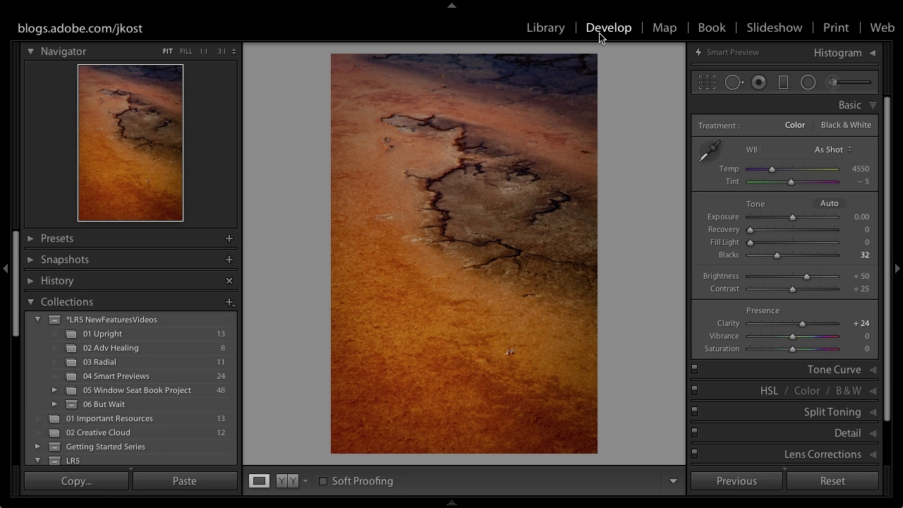
pyautogui.click(441, 231)
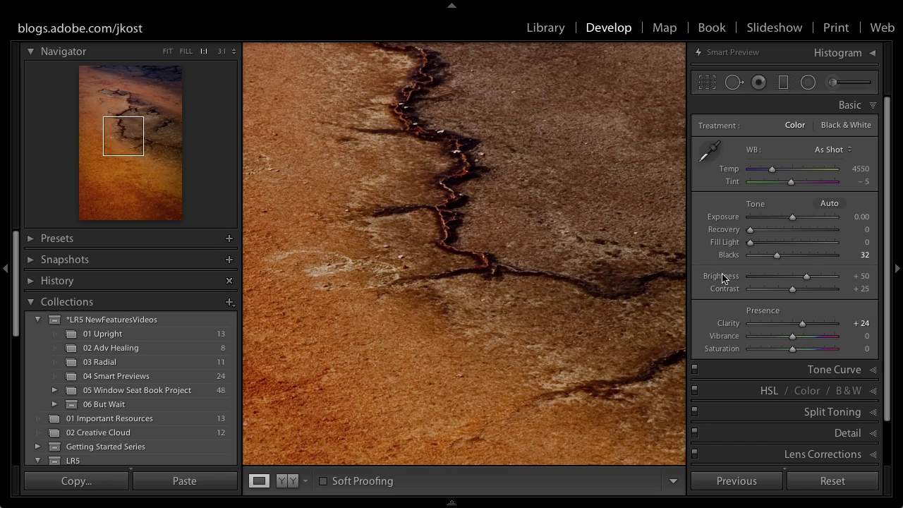
pyautogui.scroll(-3, 723, 278)
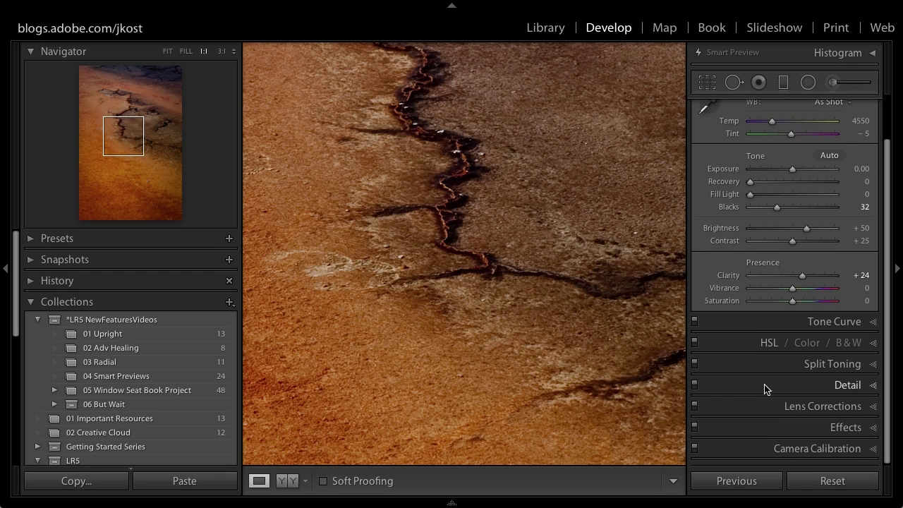
pyautogui.click(763, 384)
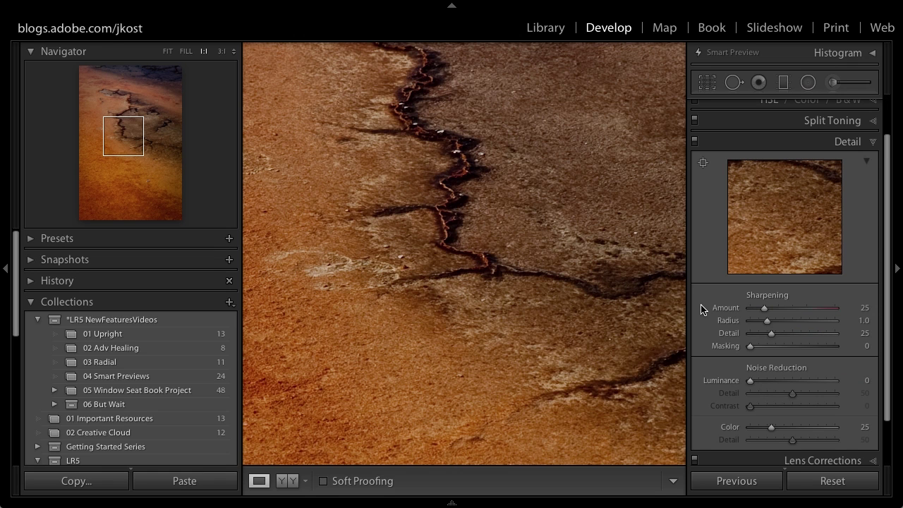